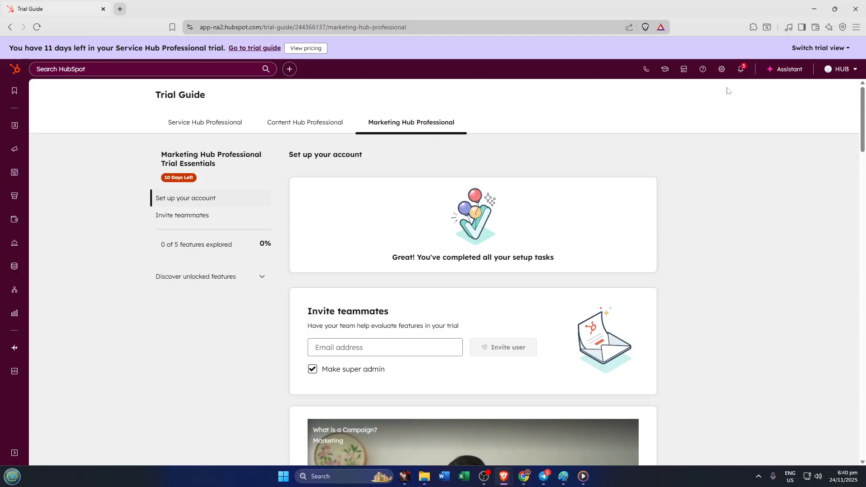
Look through the unlocked features in the Marketing Hub Professional trial guide, from Campaigns to SEO
{"action": "scroll", "coordinate": [716, 130], "scroll_direction": "down", "scroll_amount": 10}
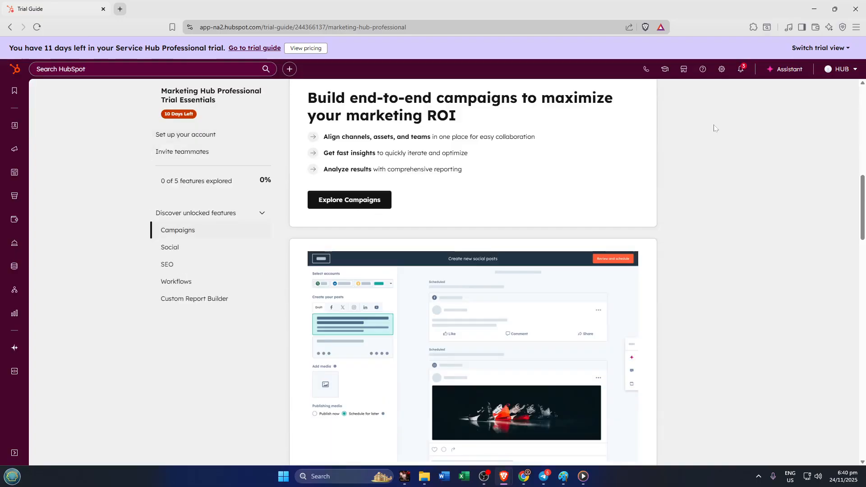
{"action": "scroll", "coordinate": [714, 128], "scroll_direction": "down", "scroll_amount": 5}
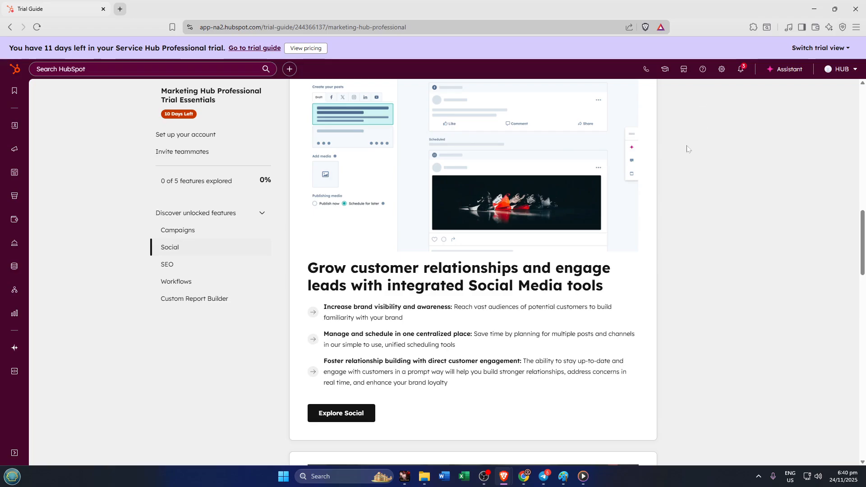
{"action": "scroll", "coordinate": [687, 149], "scroll_direction": "down", "scroll_amount": 2}
{"action": "scroll", "coordinate": [683, 162], "scroll_direction": "down", "scroll_amount": 3}
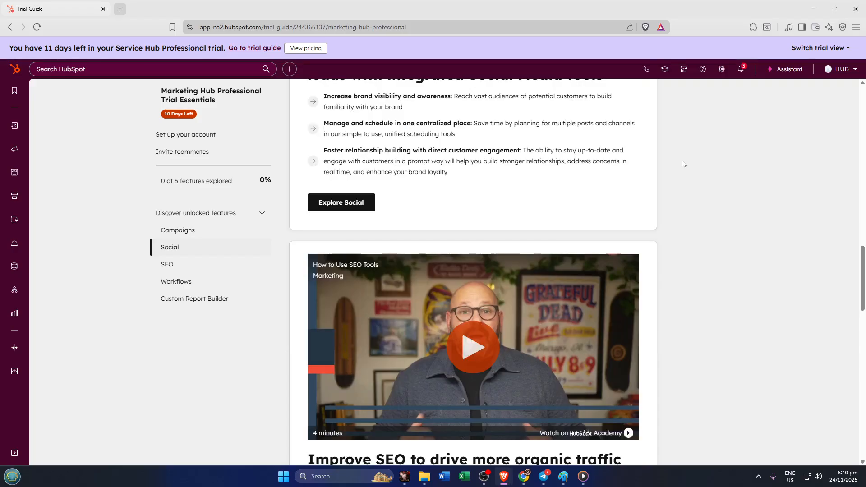
{"action": "scroll", "coordinate": [683, 164], "scroll_direction": "down", "scroll_amount": 2}
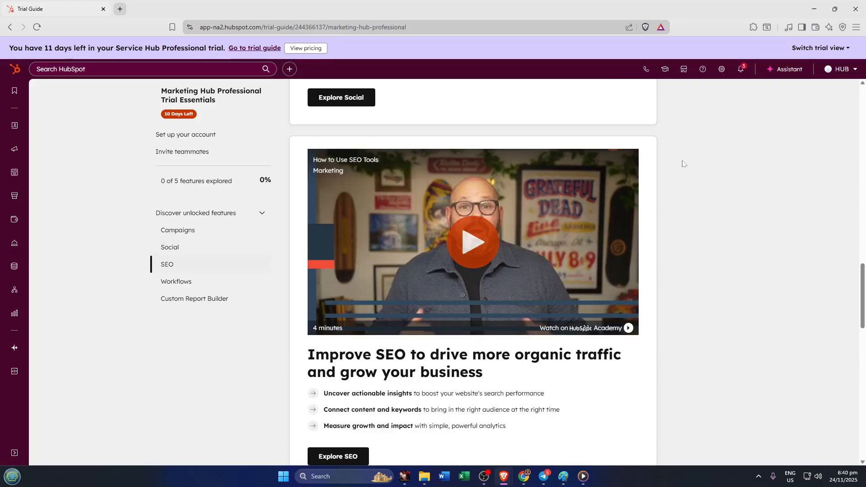
{"action": "scroll", "coordinate": [681, 163], "scroll_direction": "down", "scroll_amount": 4}
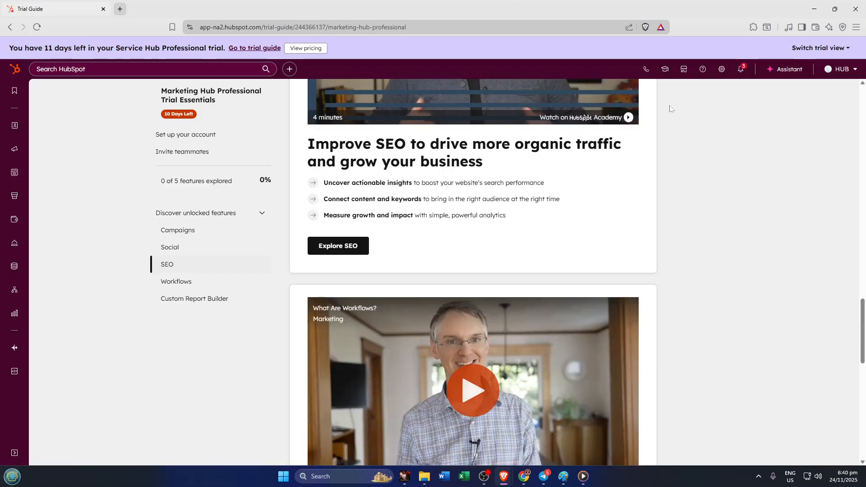
Open the account settings and go to the subscription types in the marketing email settings
{"action": "left_click", "coordinate": [723, 76]}
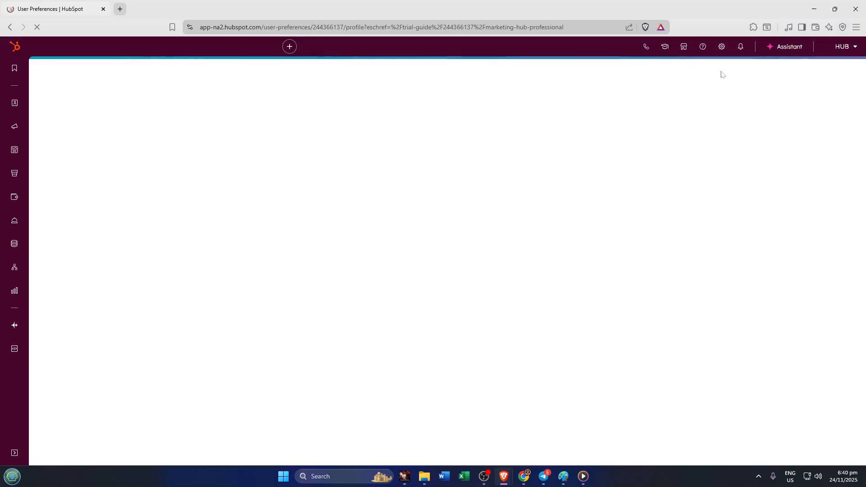
{"action": "scroll", "coordinate": [110, 288], "scroll_direction": "down", "scroll_amount": 3}
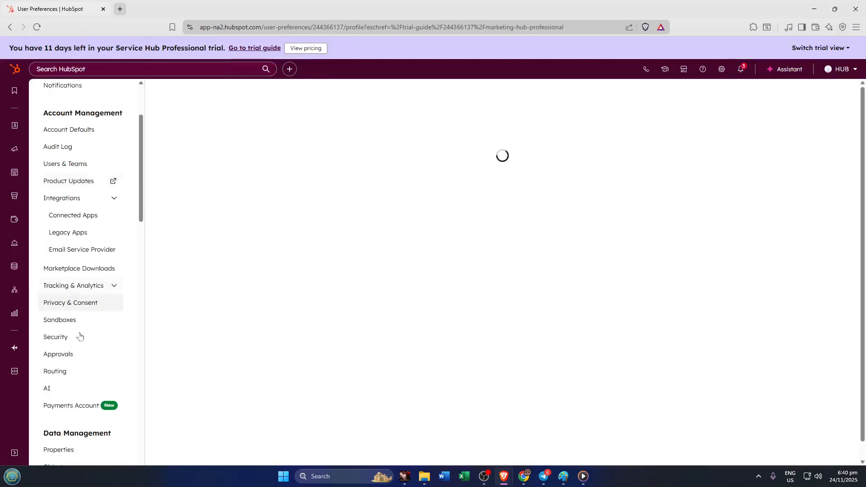
{"action": "scroll", "coordinate": [92, 376], "scroll_direction": "down", "scroll_amount": 7}
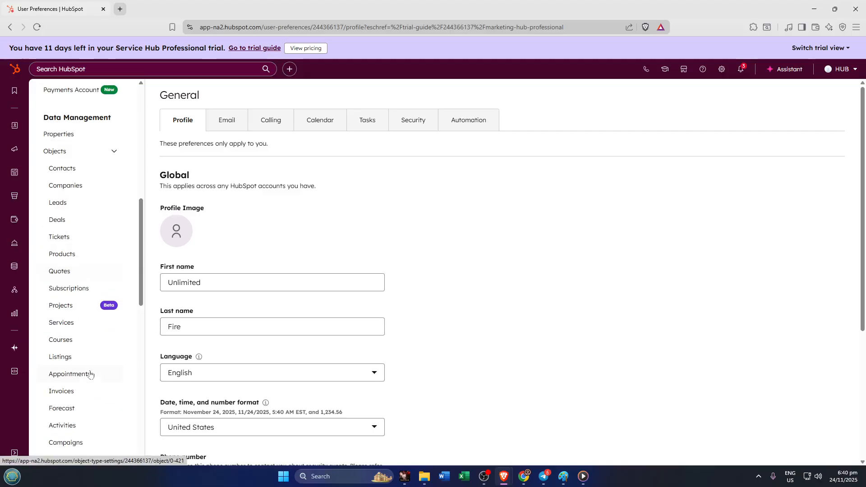
{"action": "scroll", "coordinate": [92, 377], "scroll_direction": "down", "scroll_amount": 7}
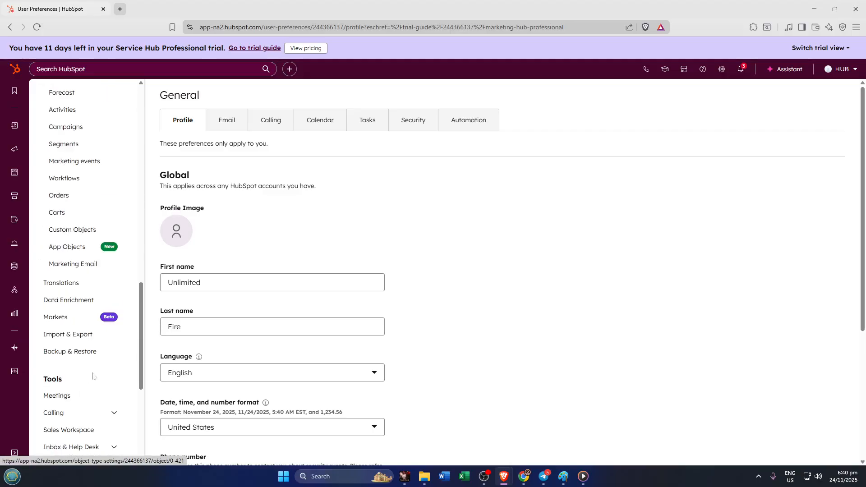
{"action": "scroll", "coordinate": [87, 362], "scroll_direction": "down", "scroll_amount": 5}
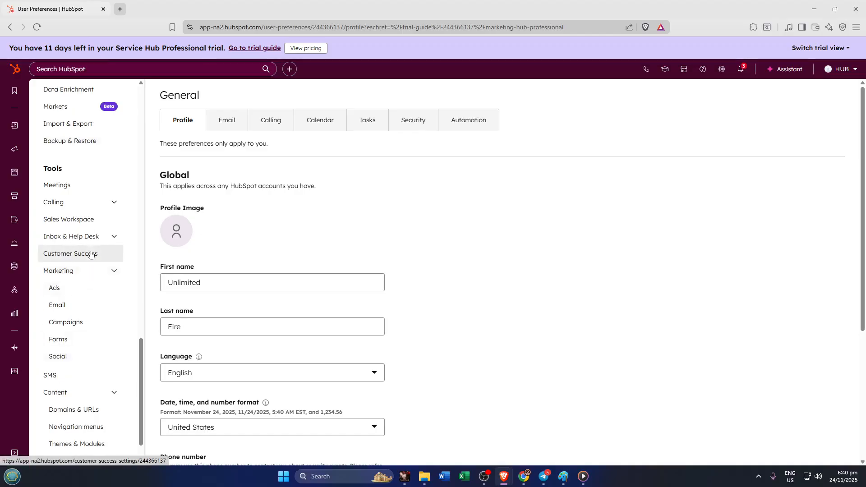
{"action": "scroll", "coordinate": [90, 255], "scroll_direction": "up", "scroll_amount": 2}
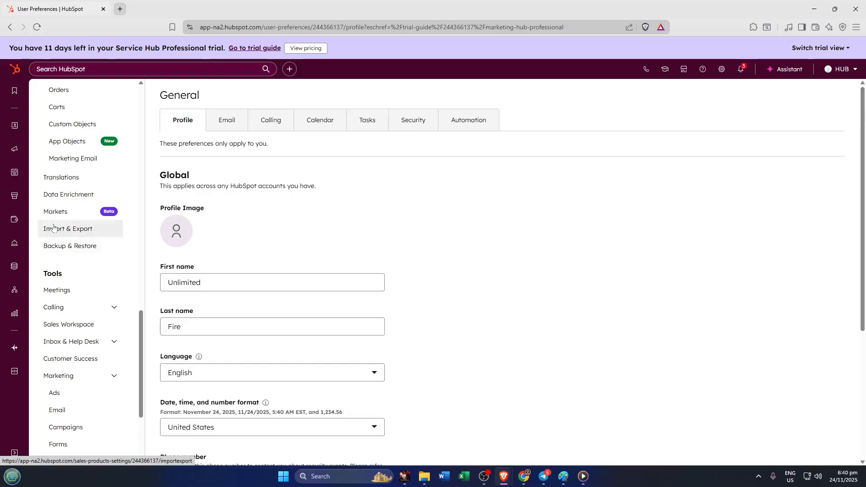
{"action": "scroll", "coordinate": [84, 389], "scroll_direction": "down", "scroll_amount": 2}
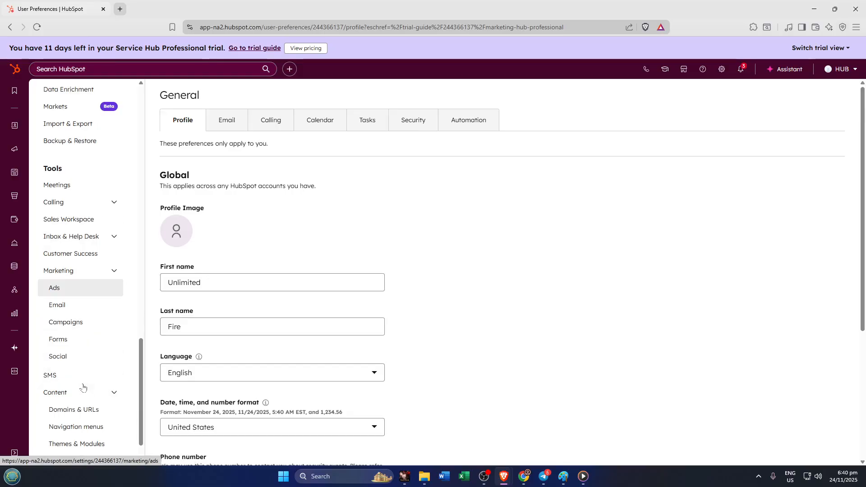
{"action": "left_click", "coordinate": [77, 305]}
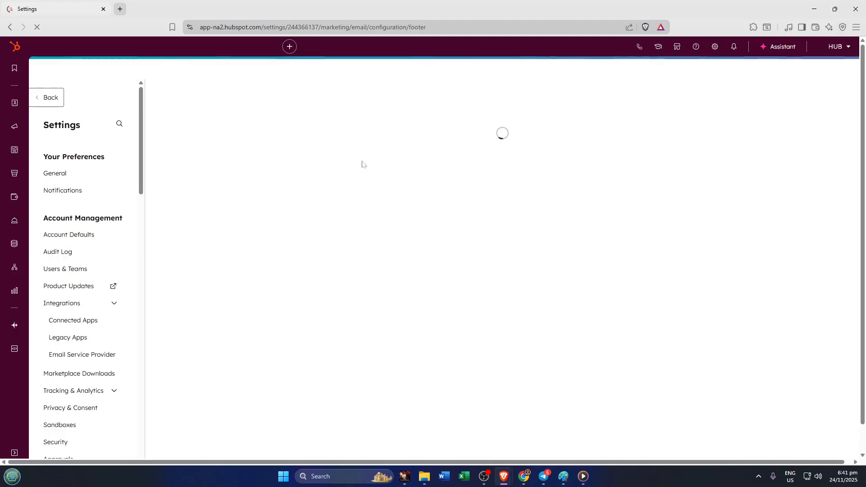
{"action": "left_click", "coordinate": [397, 130]}
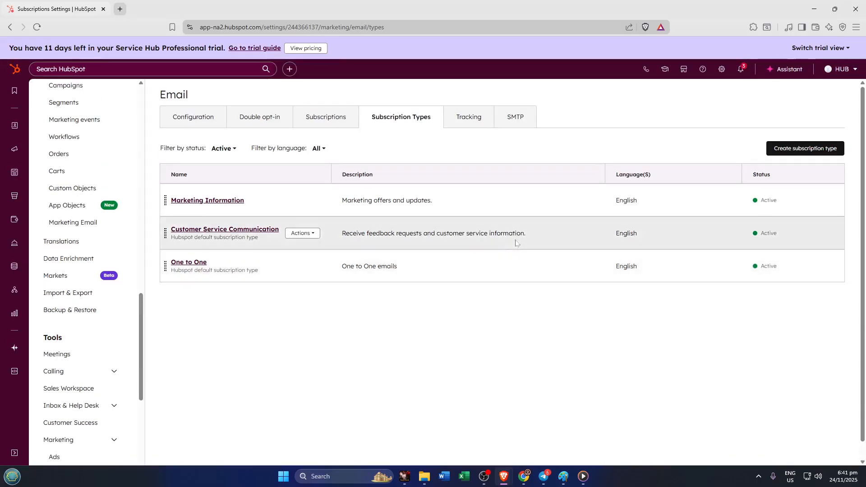
View the edit form of the Customer Service Communication subscription type and the actions available for Marketing Information, leaving both unchanged
{"action": "left_click", "coordinate": [314, 236]}
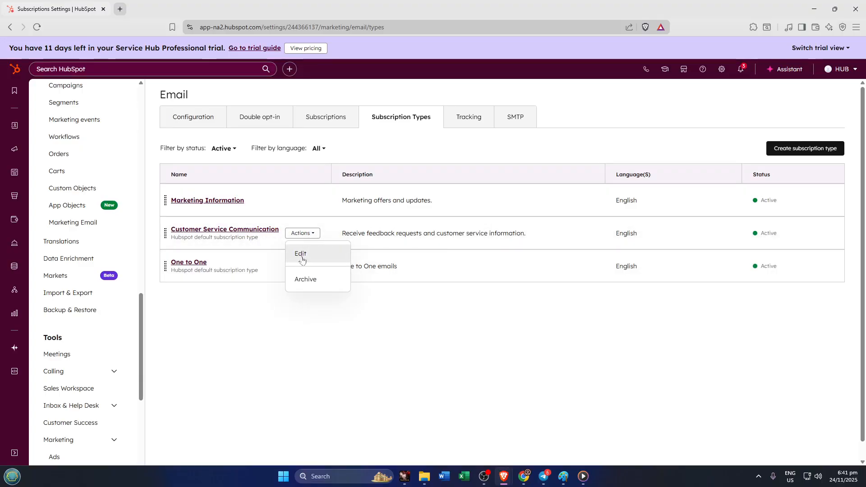
{"action": "left_click", "coordinate": [301, 254]}
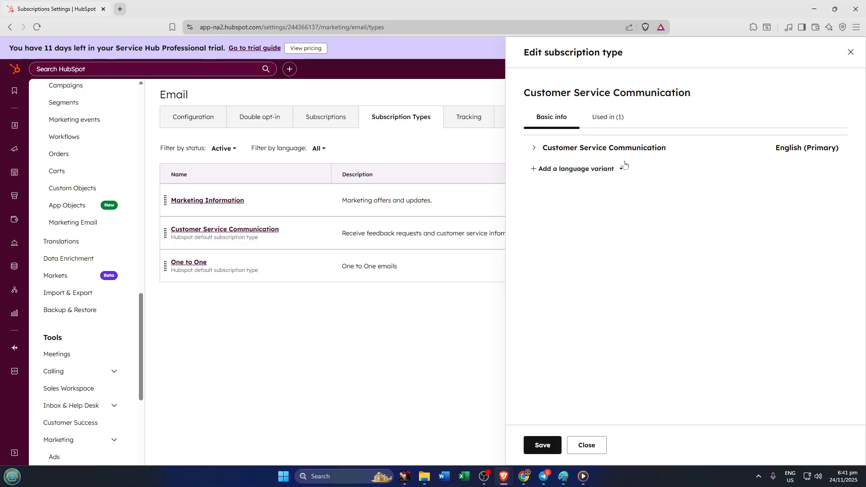
{"action": "left_click", "coordinate": [850, 53]}
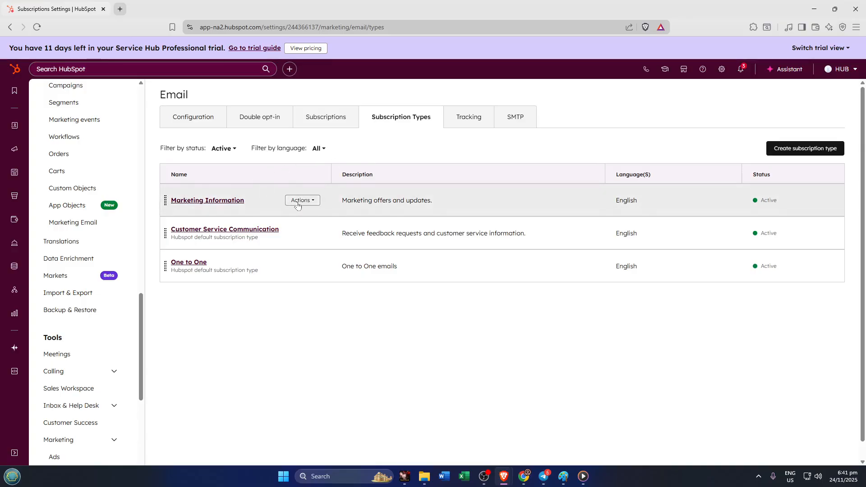
{"action": "left_click", "coordinate": [314, 201]}
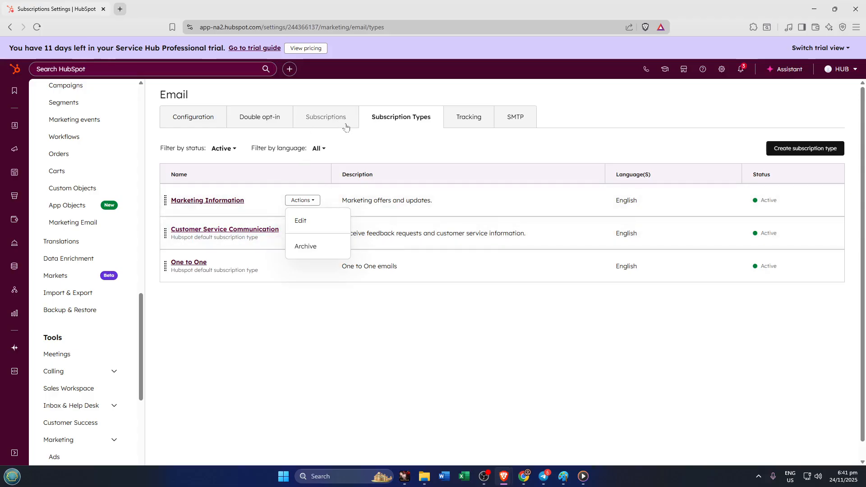
{"action": "left_click", "coordinate": [386, 141]}
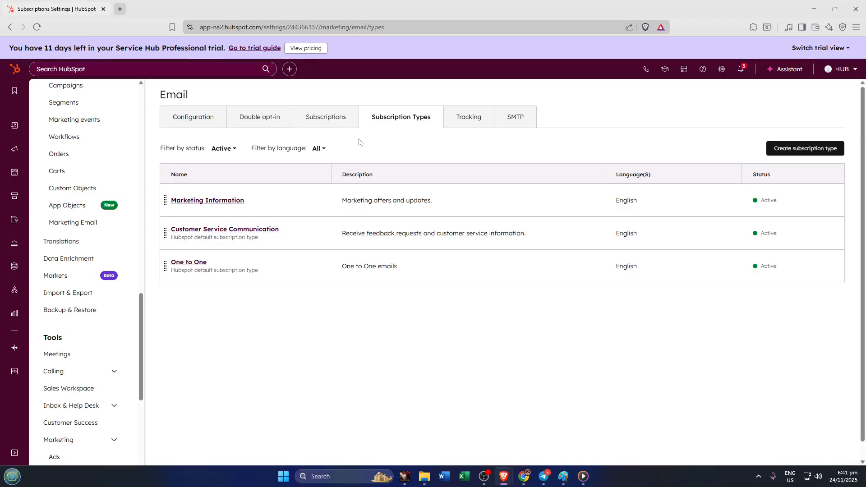
Open the default subscription preferences page template for editing from the email subscription settings
{"action": "left_click", "coordinate": [324, 120]}
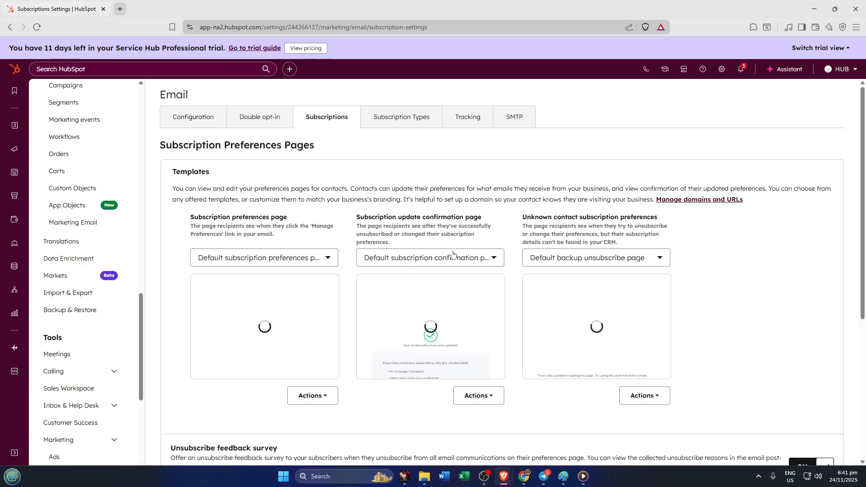
{"action": "scroll", "coordinate": [509, 257], "scroll_direction": "down", "scroll_amount": 2}
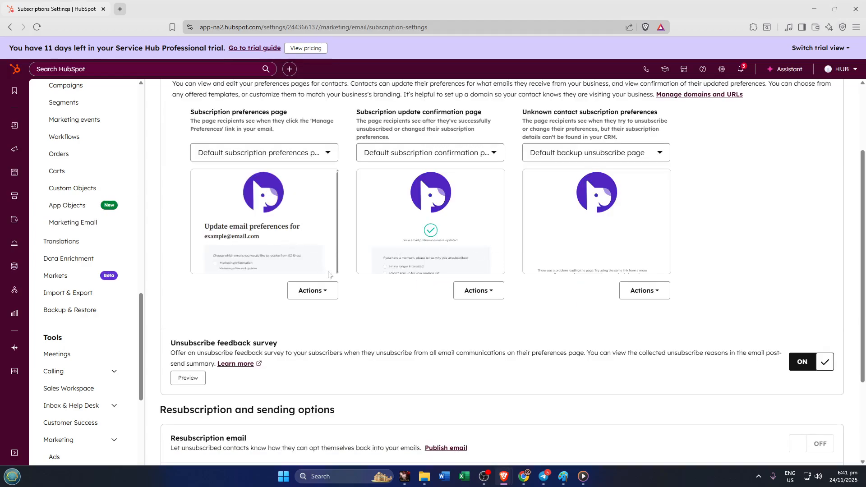
{"action": "left_click", "coordinate": [321, 293]}
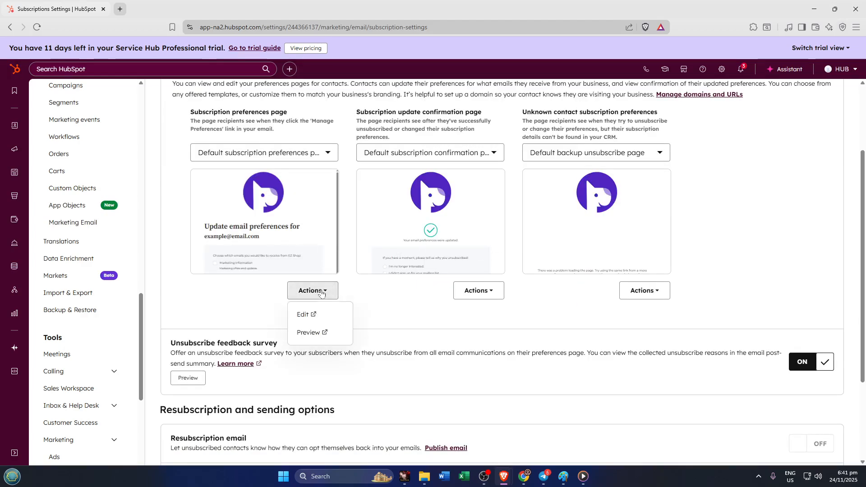
{"action": "left_click", "coordinate": [318, 317]}
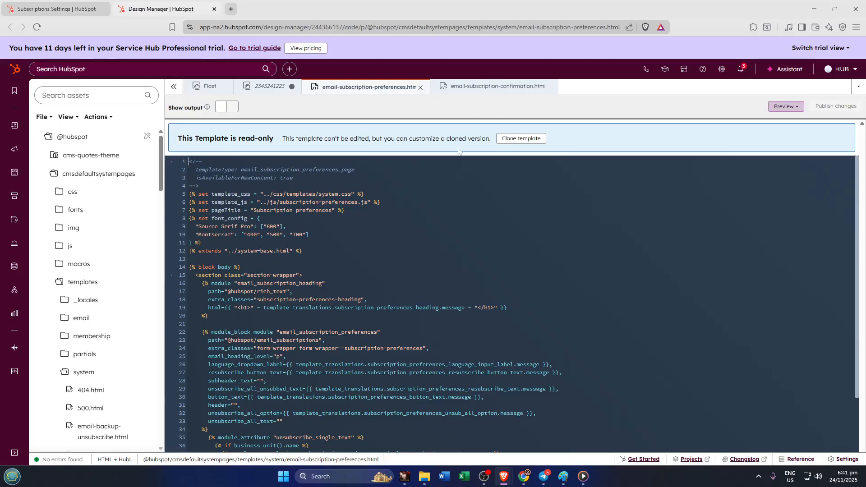
Clone the read-only email-subscription-preferences.html template and look through the copy's code
{"action": "left_click", "coordinate": [42, 117]}
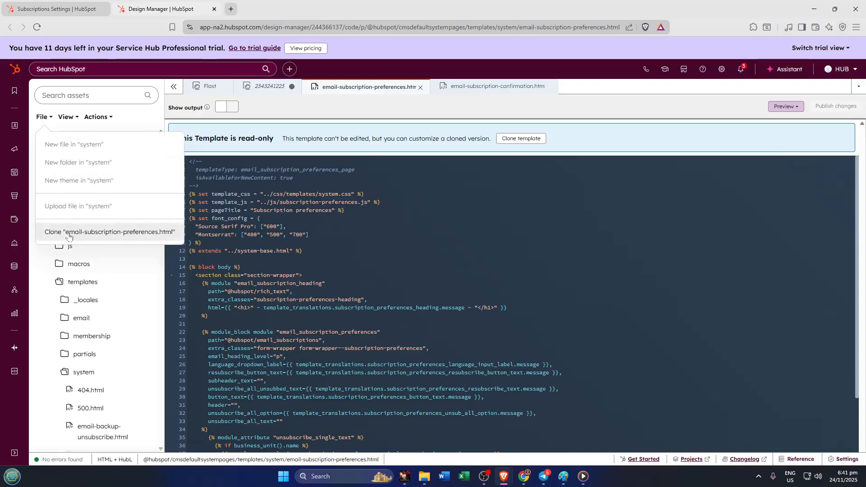
{"action": "left_click", "coordinate": [70, 237]}
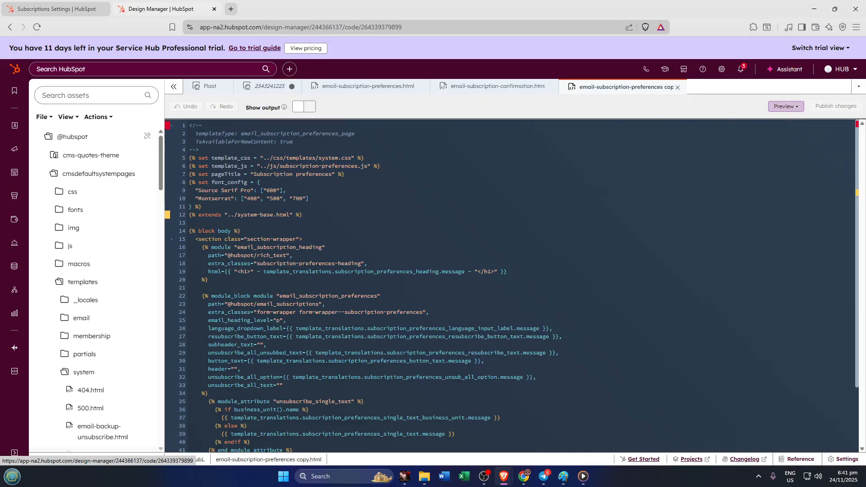
{"action": "scroll", "coordinate": [510, 286], "scroll_direction": "down", "scroll_amount": 3}
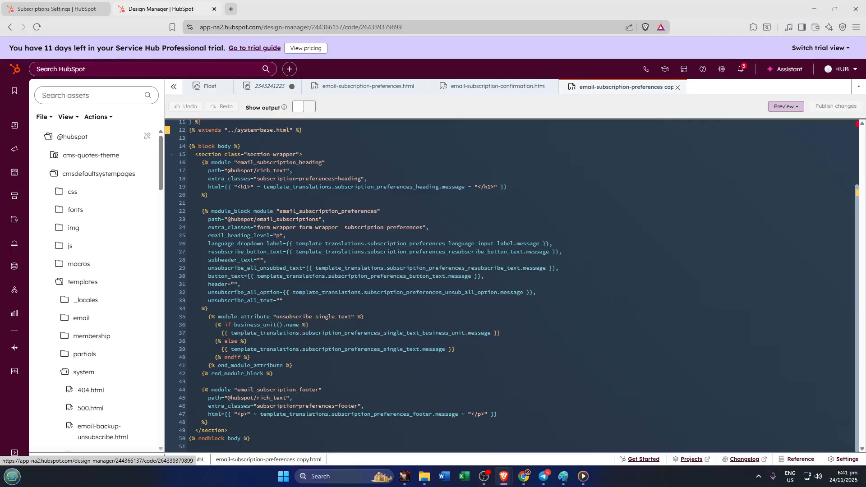
{"action": "scroll", "coordinate": [510, 286], "scroll_direction": "up", "scroll_amount": 3}
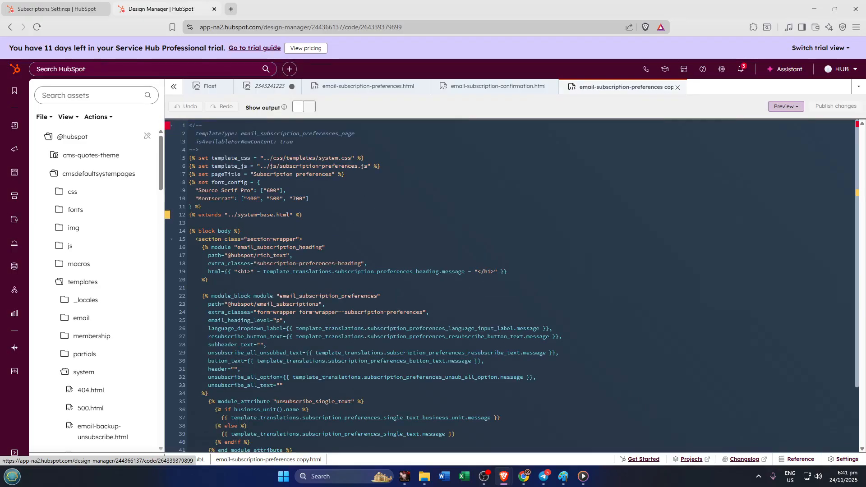
{"action": "scroll", "coordinate": [510, 286], "scroll_direction": "down", "scroll_amount": 3}
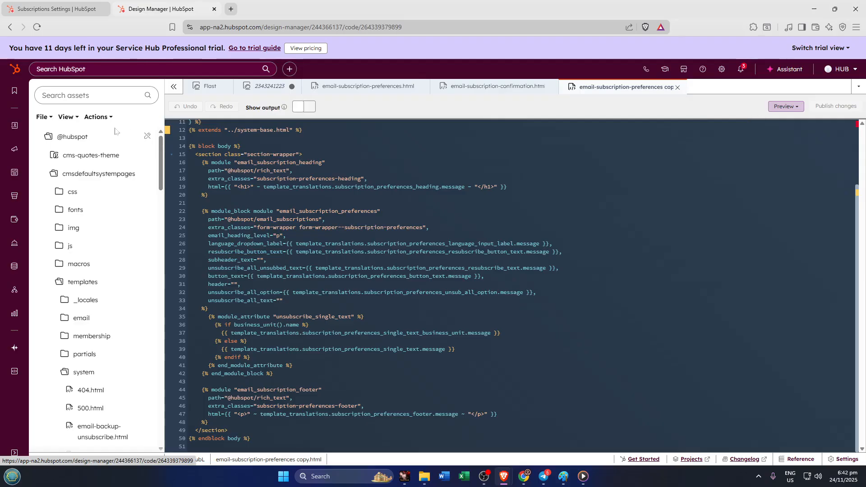
{"action": "scroll", "coordinate": [510, 284], "scroll_direction": "up", "scroll_amount": 2}
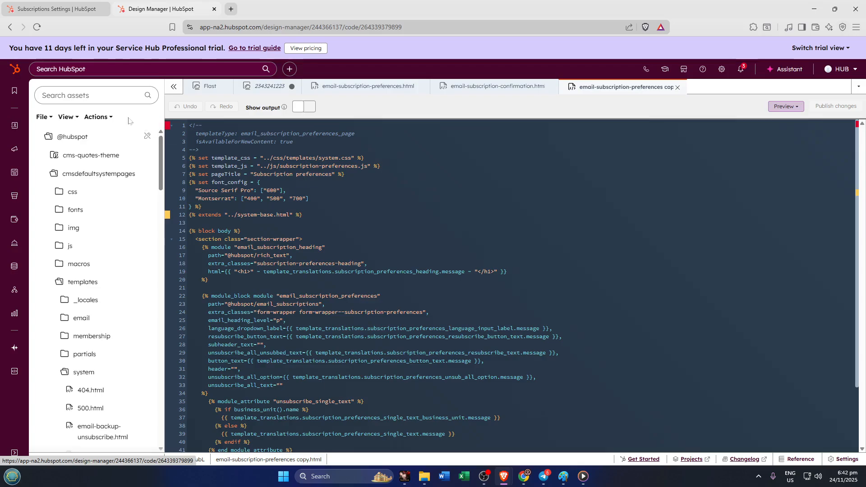
{"action": "left_click", "coordinate": [110, 118]}
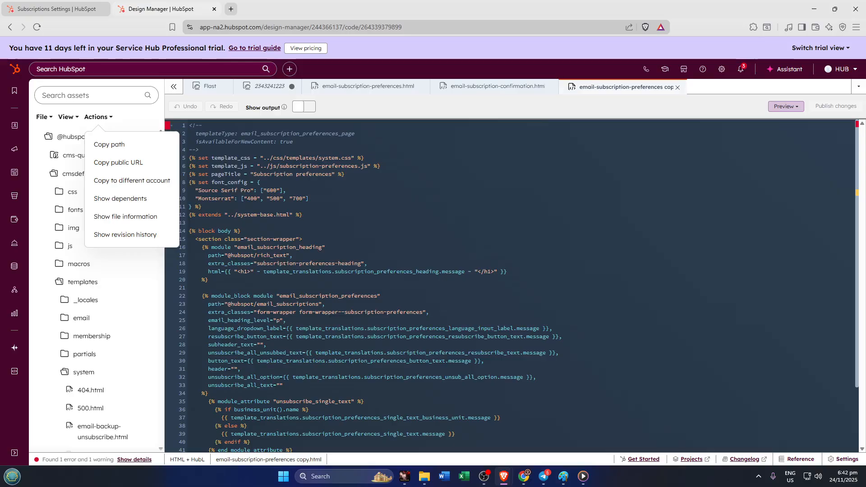
{"action": "left_click", "coordinate": [657, 107]}
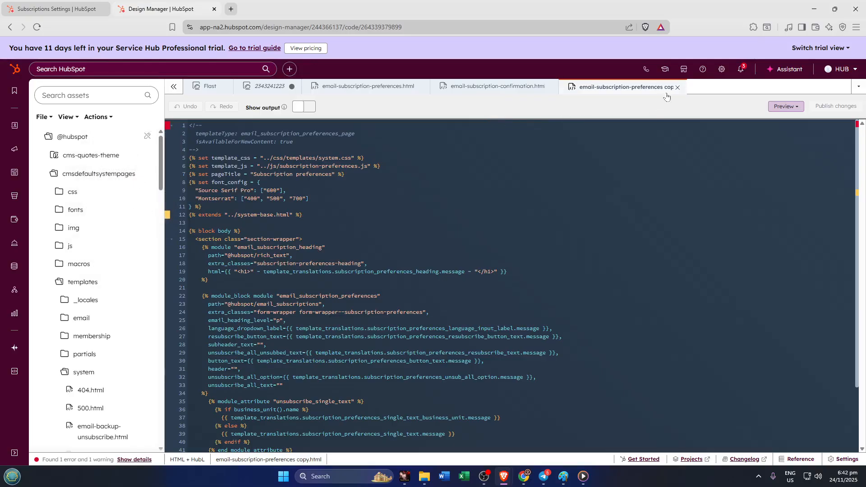
{"action": "left_click", "coordinate": [785, 106]}
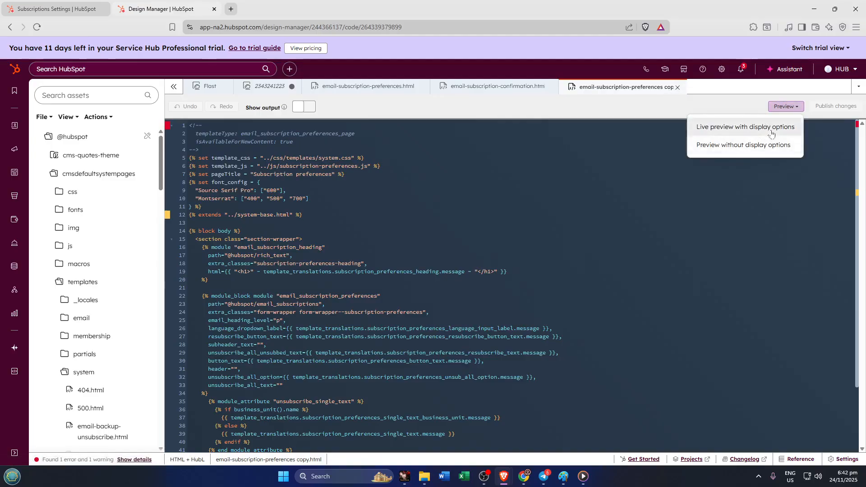
{"action": "left_click", "coordinate": [750, 149]}
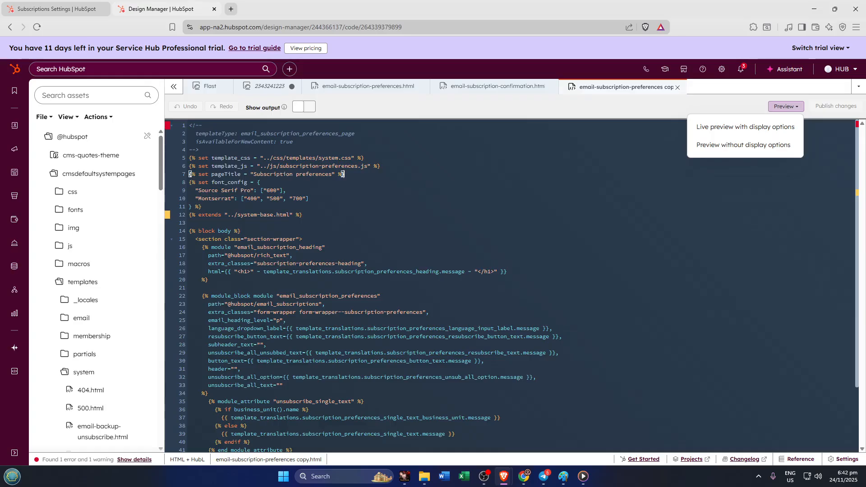
{"action": "left_click", "coordinate": [308, 198]}
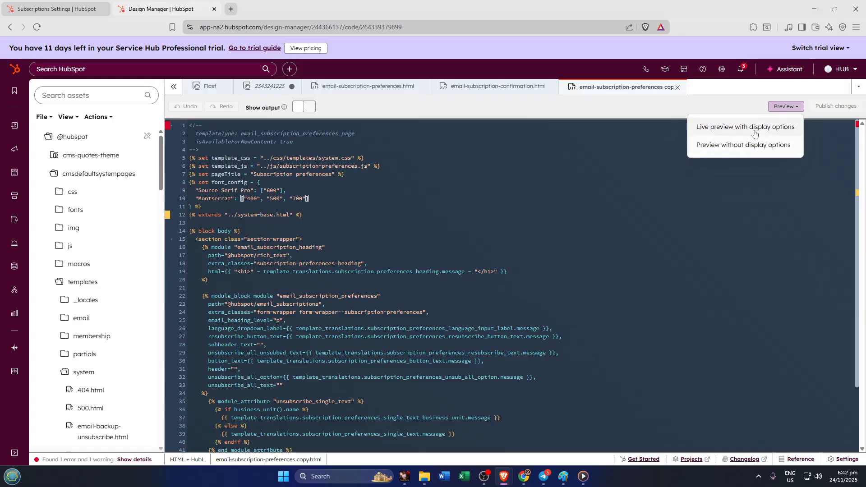
{"action": "left_click", "coordinate": [784, 111]}
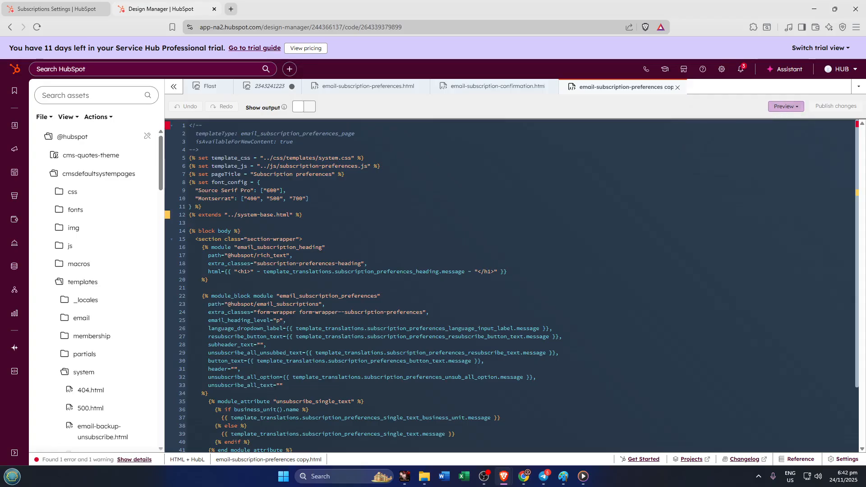